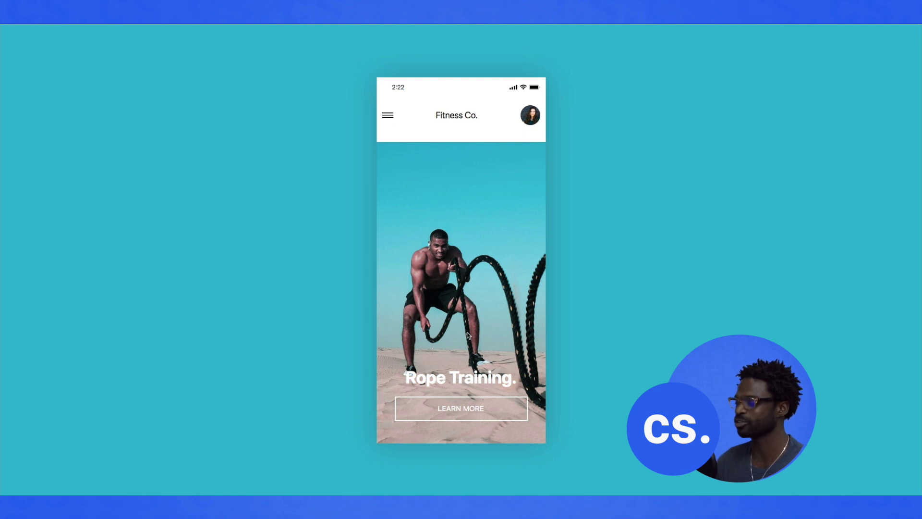
Visit the Blog page via Learn More, go back home, and exit the preview to the Designer
left_click(459, 408)
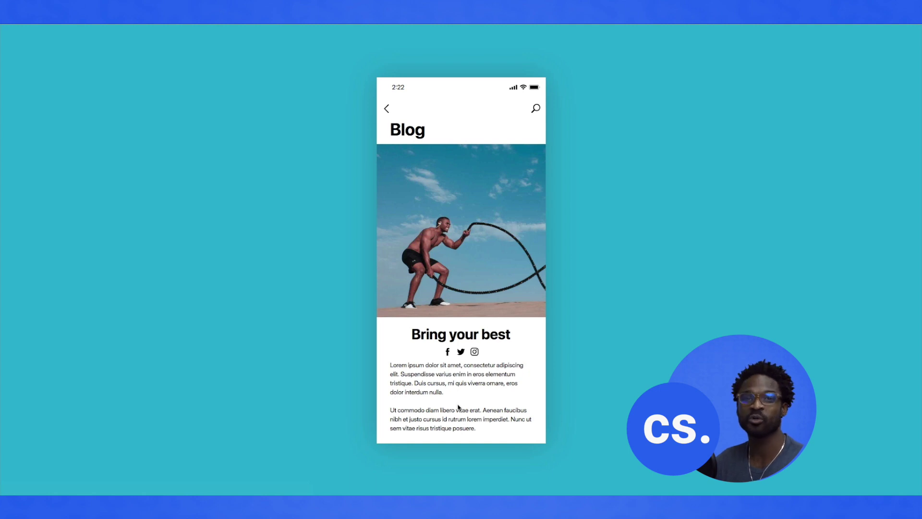
left_click(387, 111)
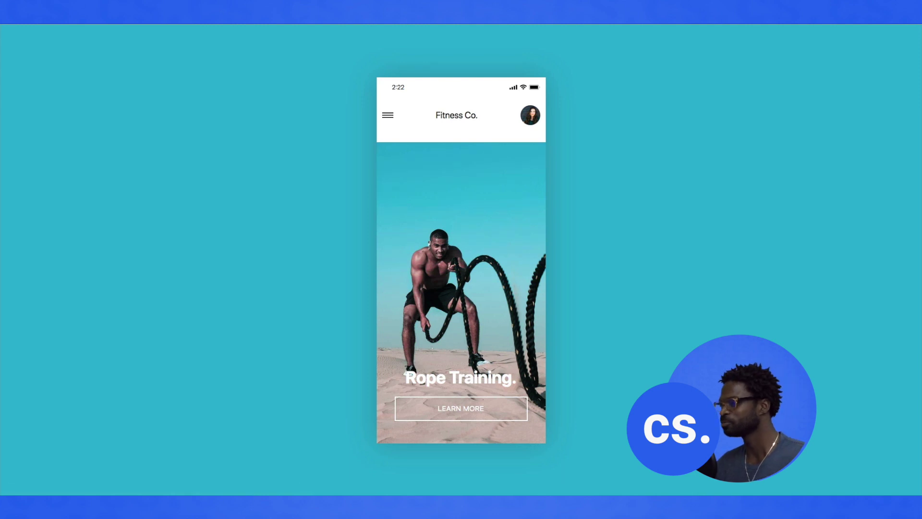
key("super+shift+p")
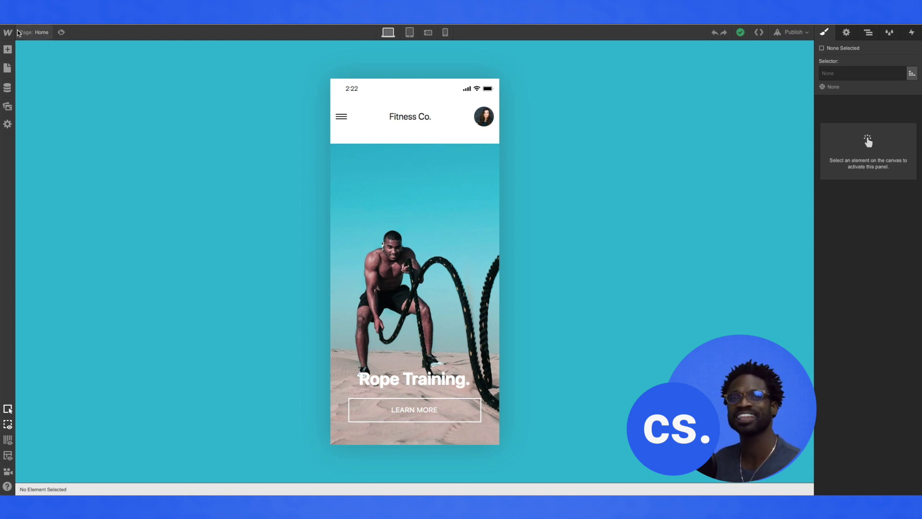
mouse_move(7, 32)
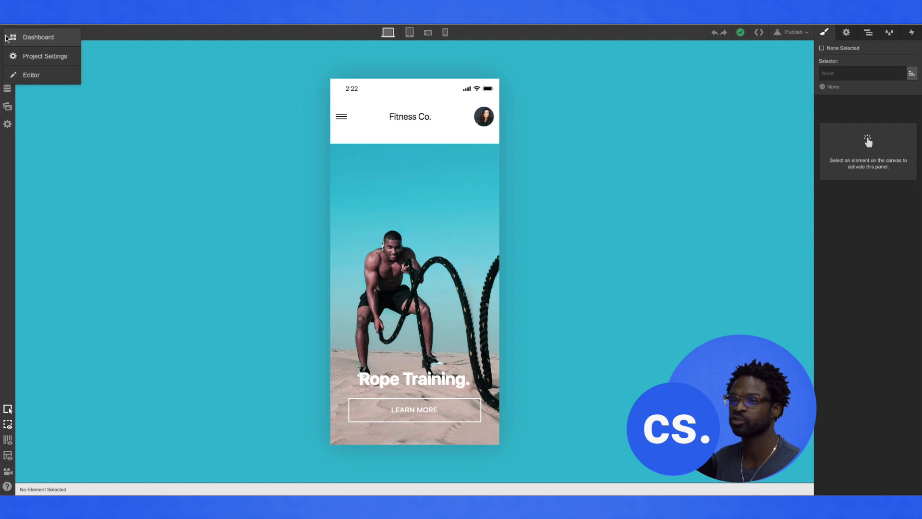
left_click(34, 58)
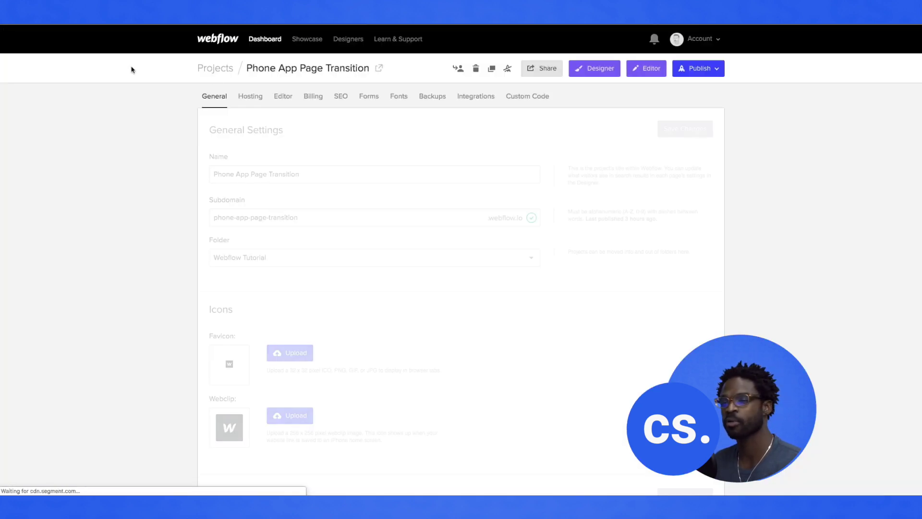
left_click(528, 104)
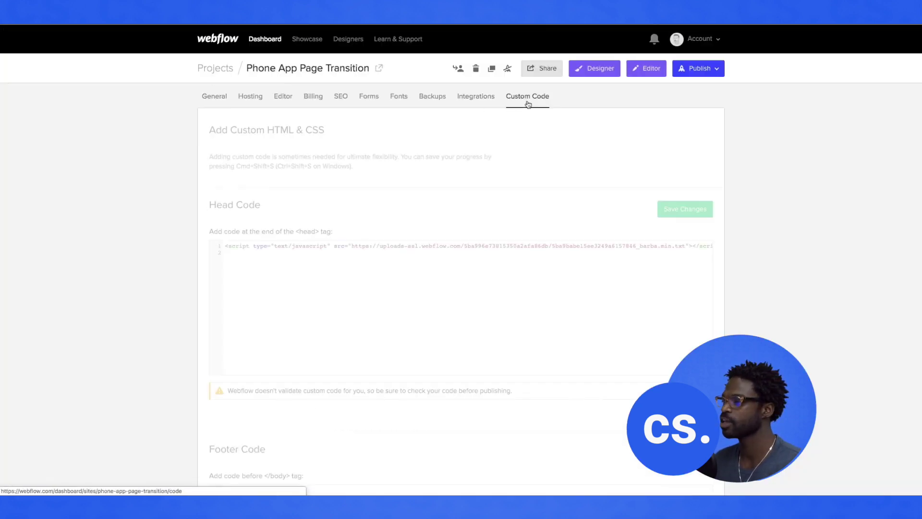
scroll(292, 255, "down", 1)
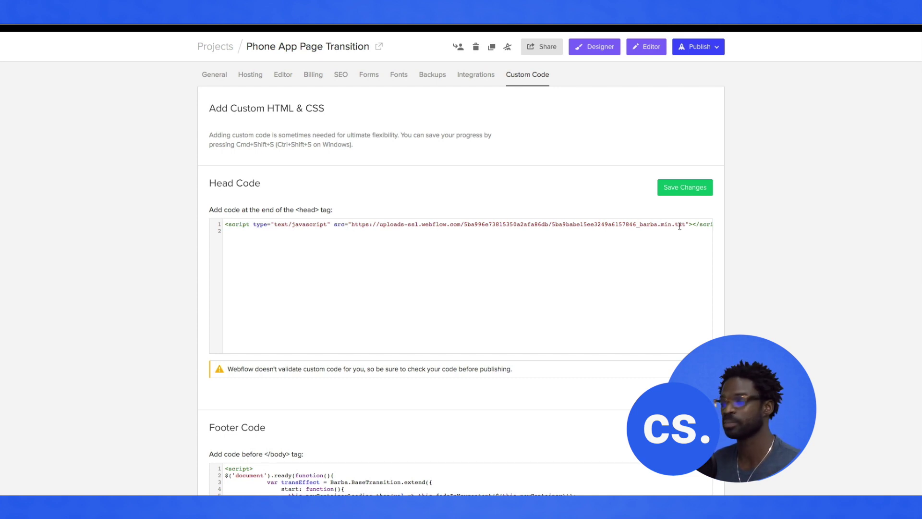
left_click_drag(678, 225, 382, 224)
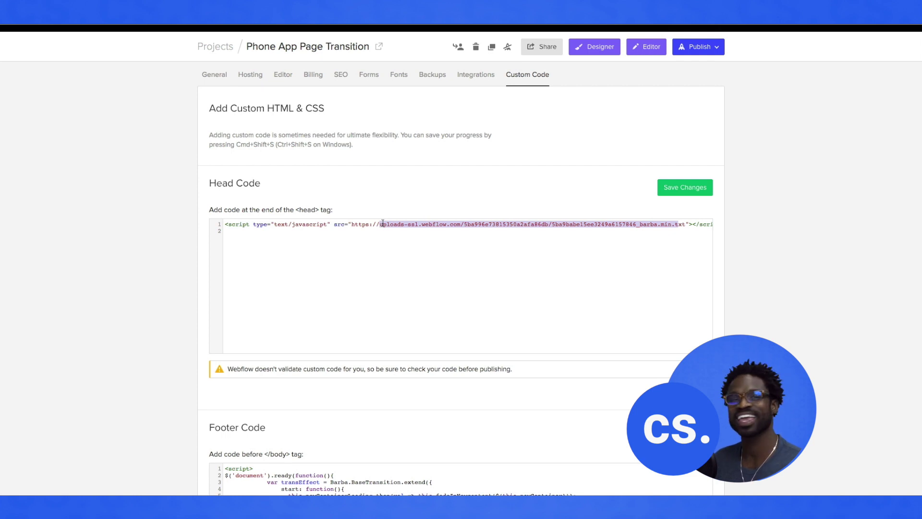
left_click(597, 48)
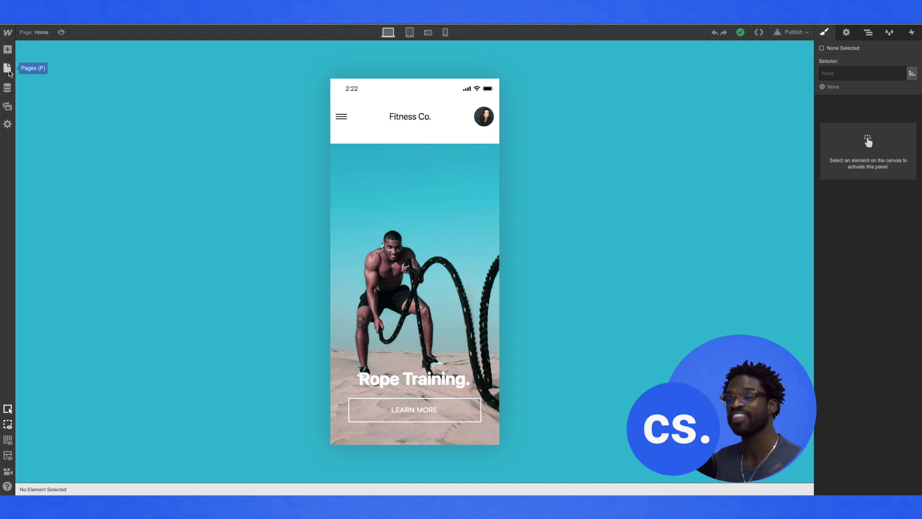
Open the Assets panel to view the project's images, icons and barba.min.txt
left_click(9, 51)
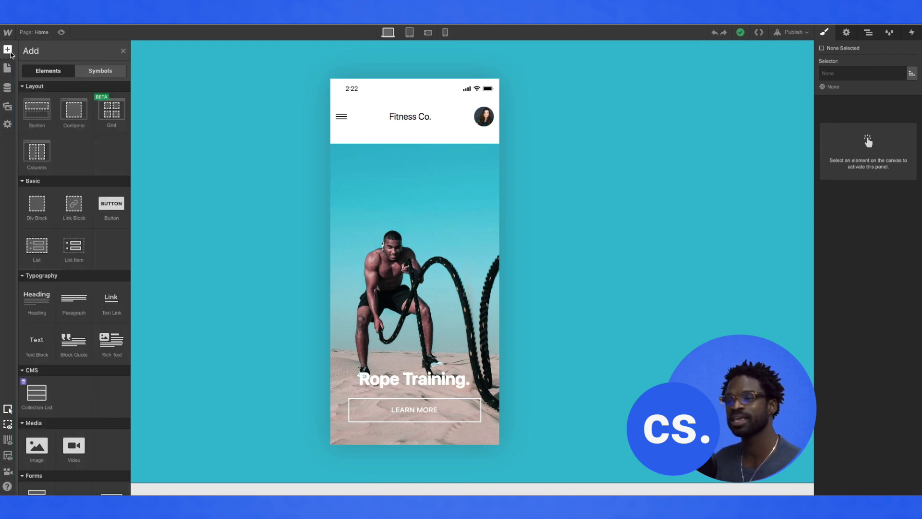
left_click(8, 108)
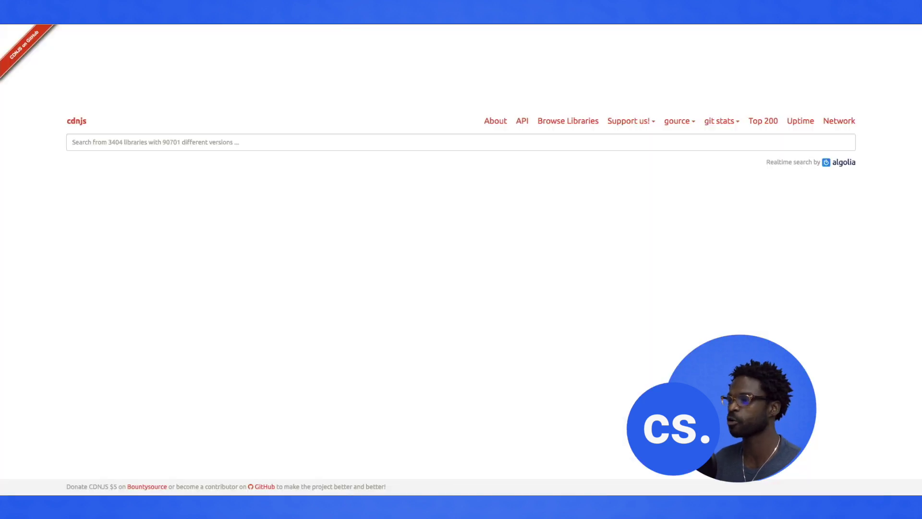
Search cdnjs for 'barba' and open the barba.js 1.0.0 library page
left_click(310, 140)
type("barba")
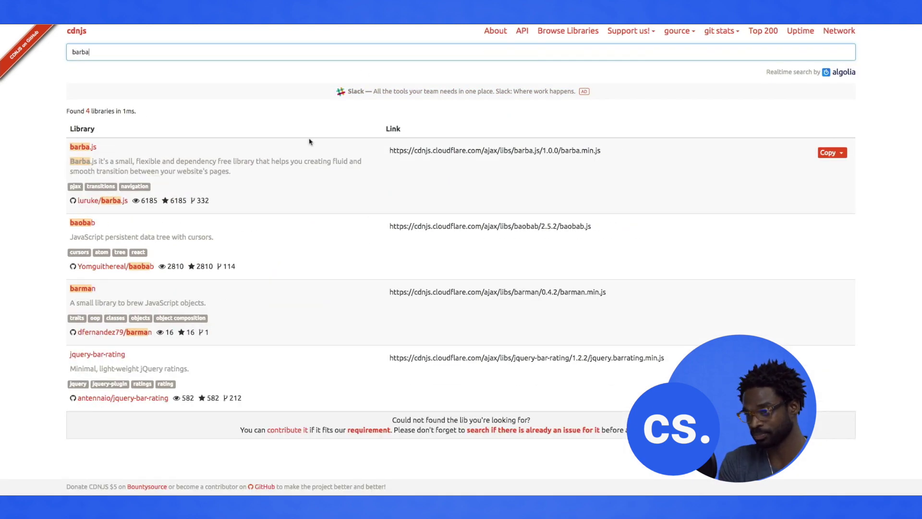
left_click(83, 147)
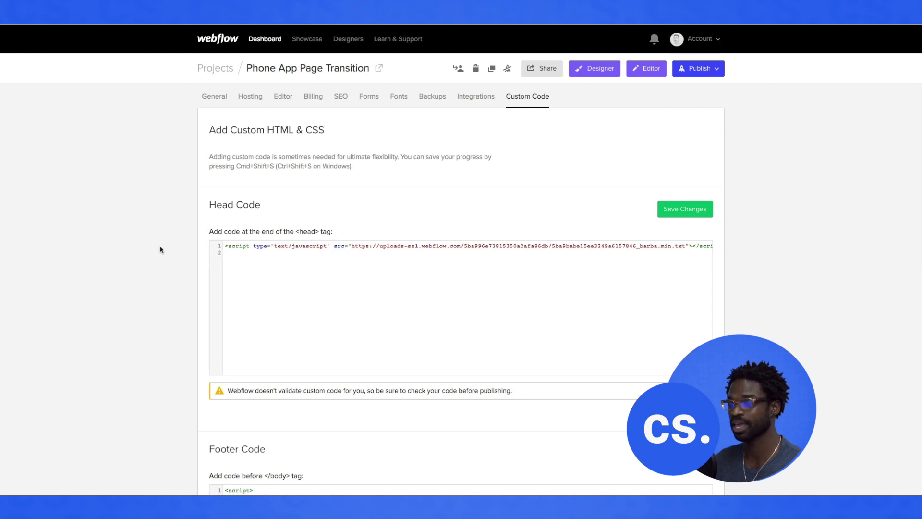
Save the Barba footer custom code and reopen the project in the Designer
scroll(155, 249, "down", 7)
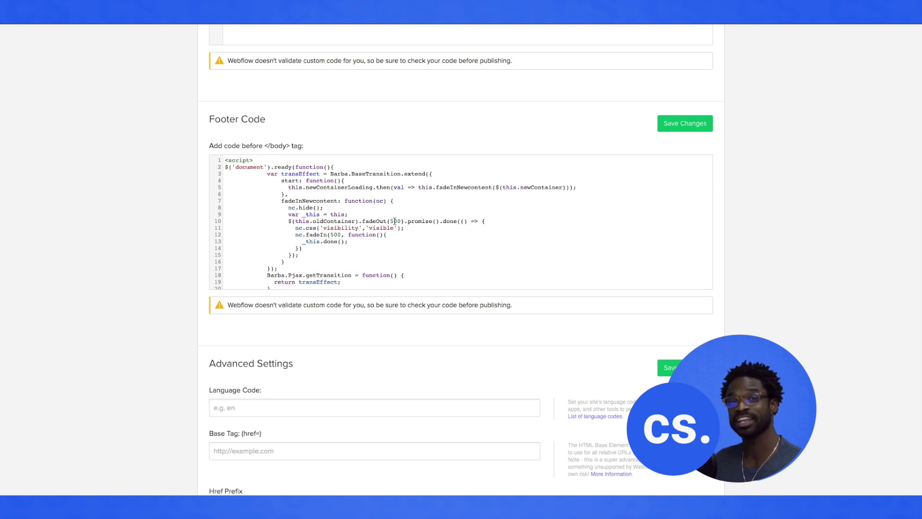
scroll(395, 222, "down", 1)
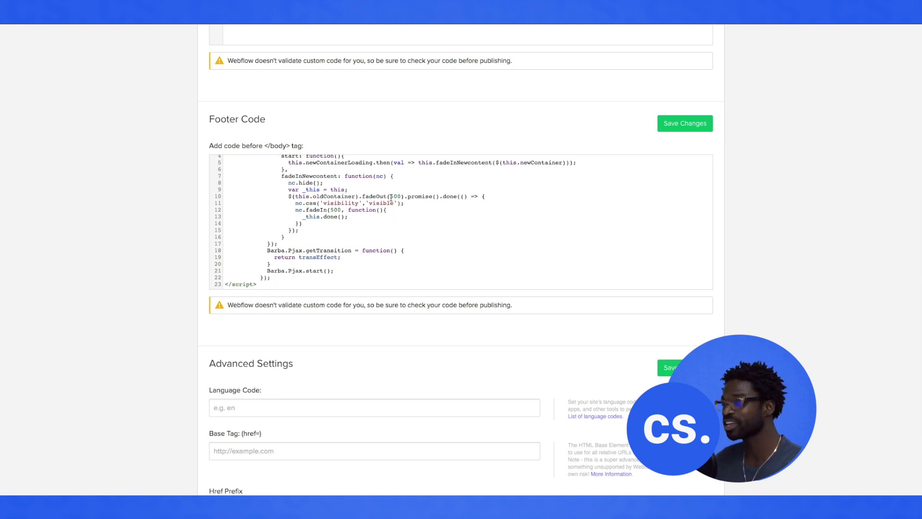
left_click_drag(390, 196, 401, 197)
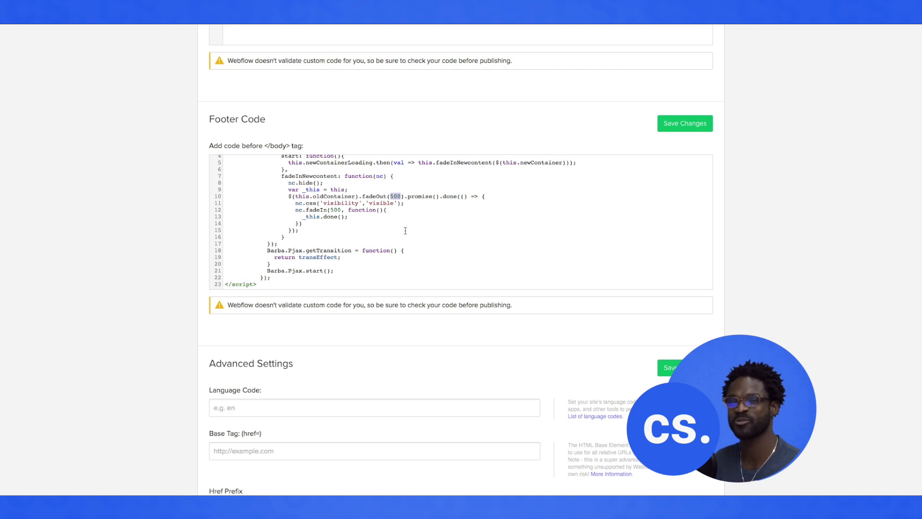
left_click(673, 127)
scroll(630, 149, "up", 8)
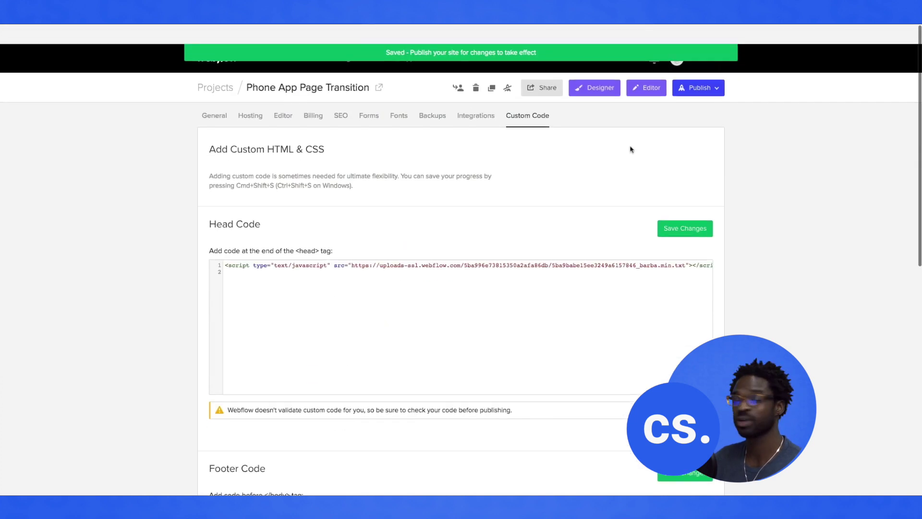
left_click(606, 73)
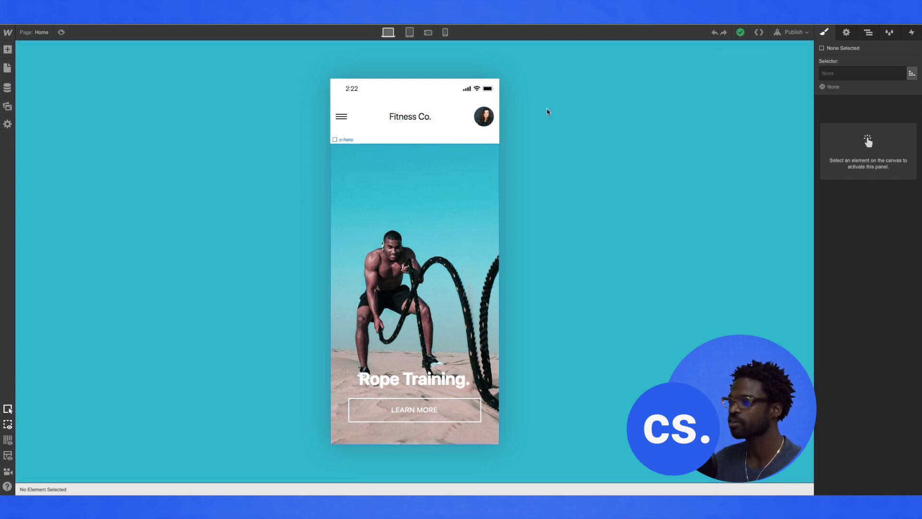
In the Navigator, expand Div Block and I-phone and select c-phone
left_click(869, 33)
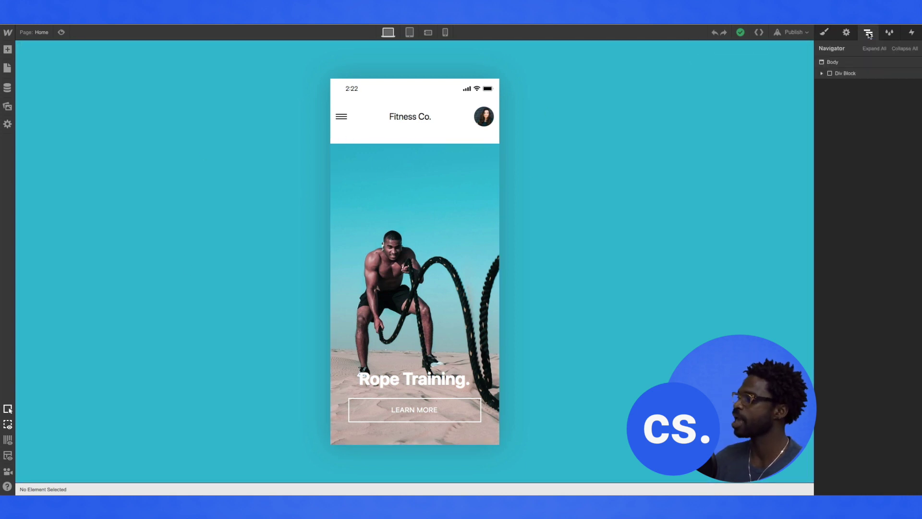
left_click(822, 73)
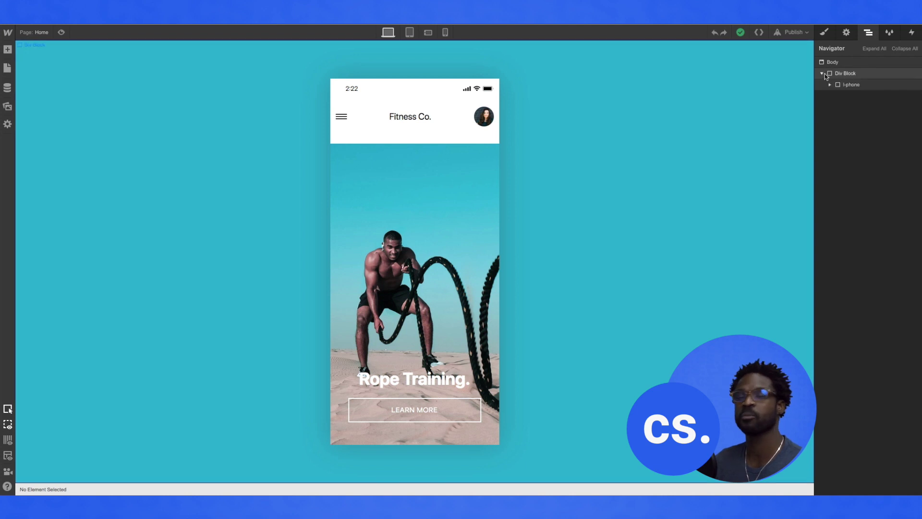
left_click(828, 86)
left_click(837, 96)
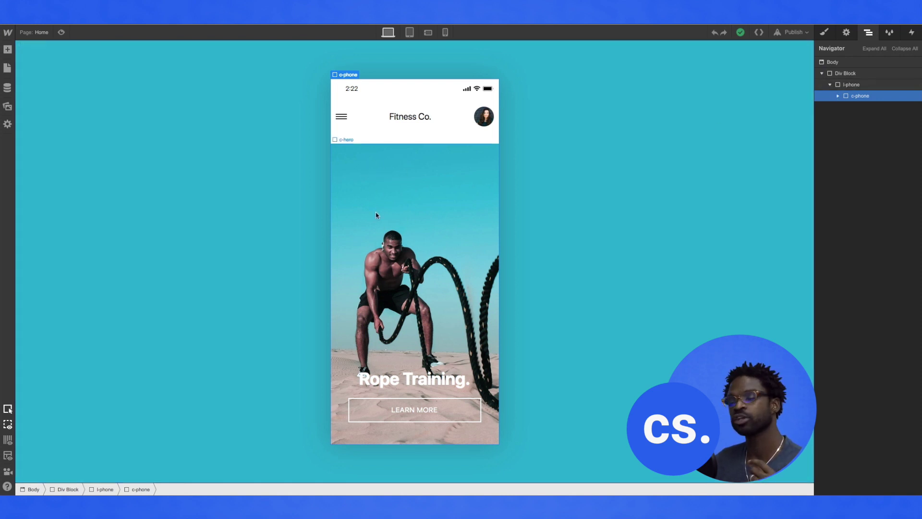
Switch to the Learn More page via the Pages panel, then back to Home
left_click(41, 32)
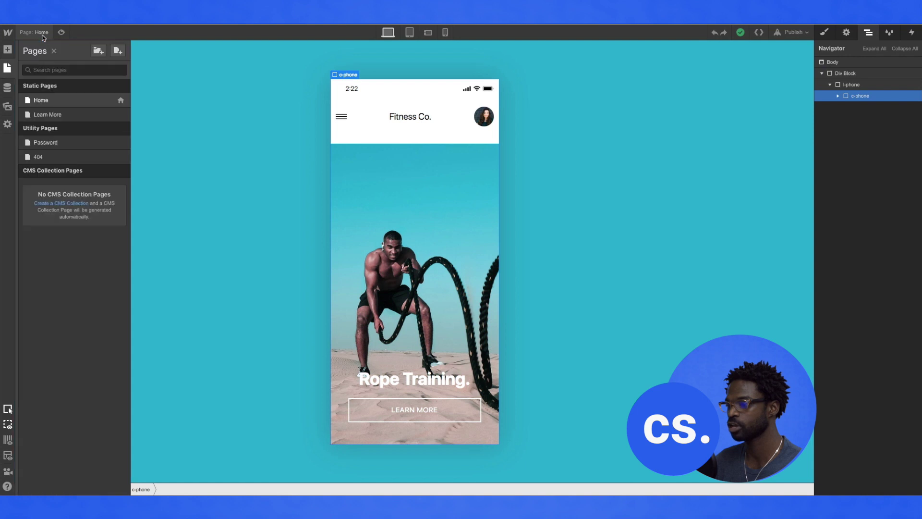
left_click(45, 114)
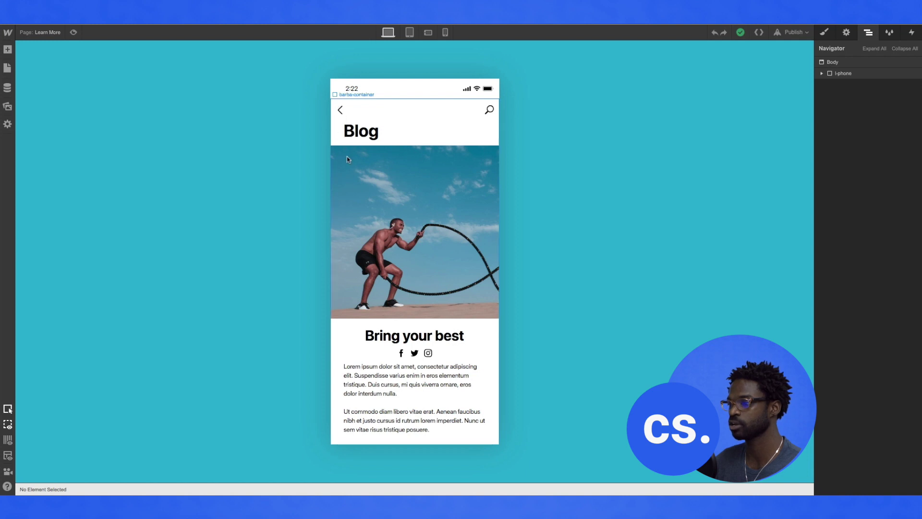
left_click(57, 32)
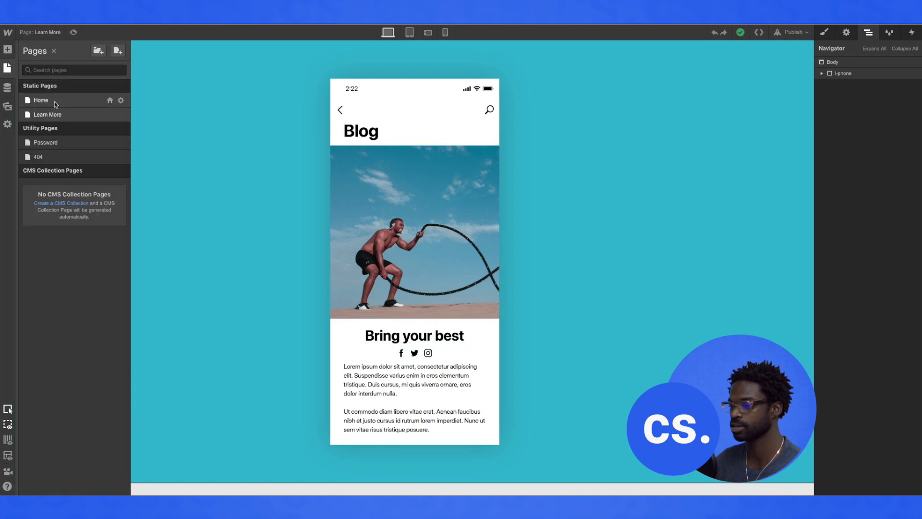
left_click(57, 101)
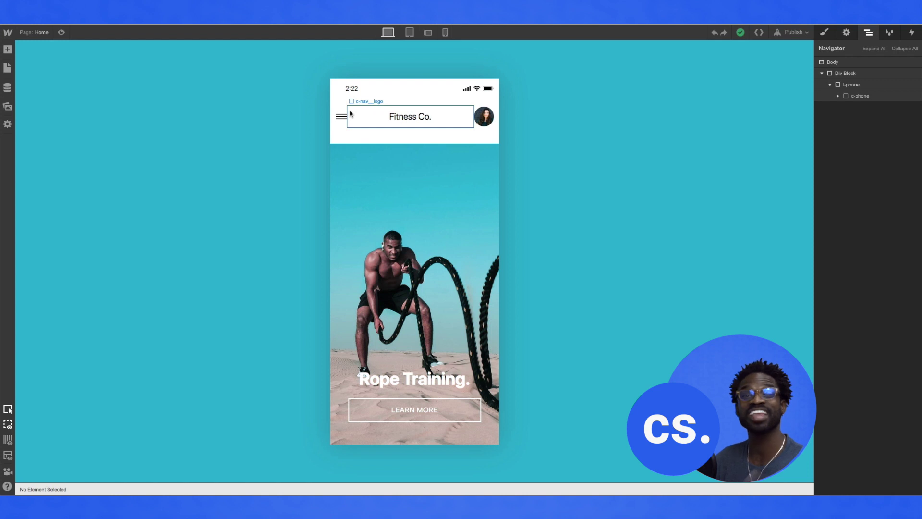
Expand c-phone down to barba-container and check barba-wrapper's ID in Element Settings
left_click(838, 97)
left_click(846, 120)
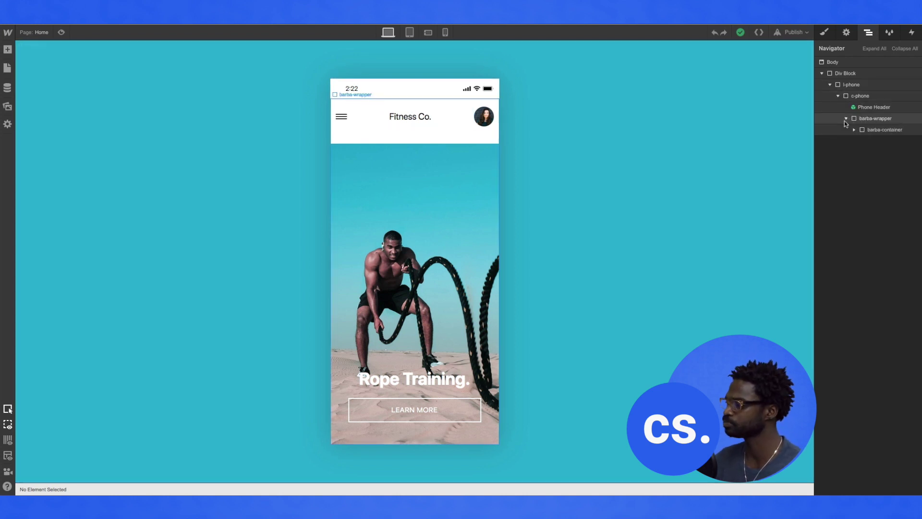
left_click(854, 129)
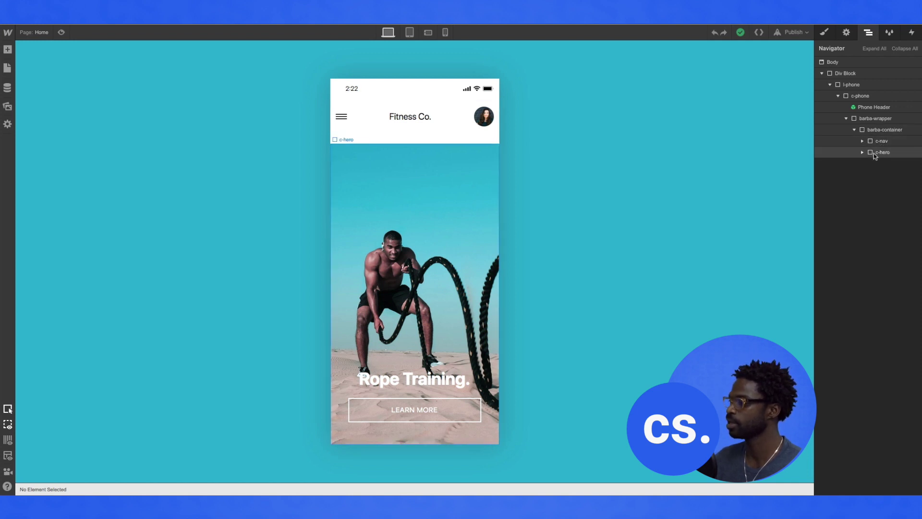
left_click(887, 120)
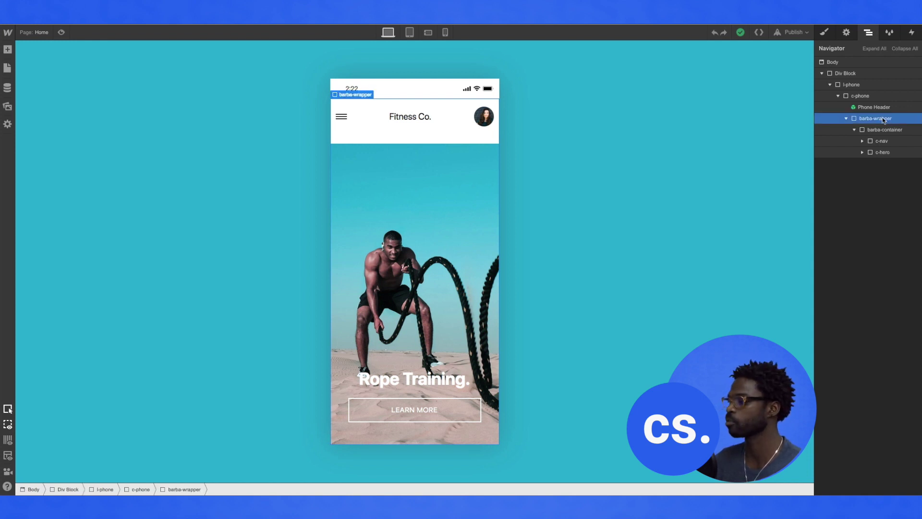
left_click(845, 36)
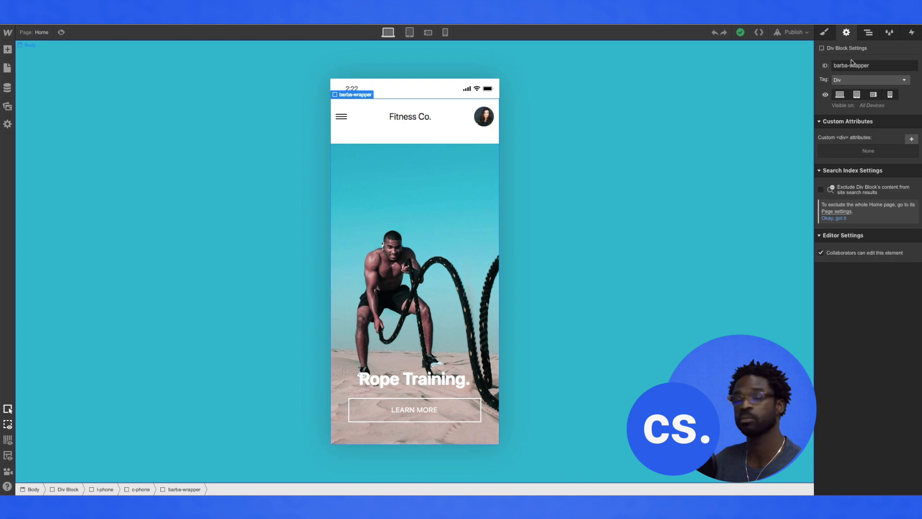
left_click(868, 33)
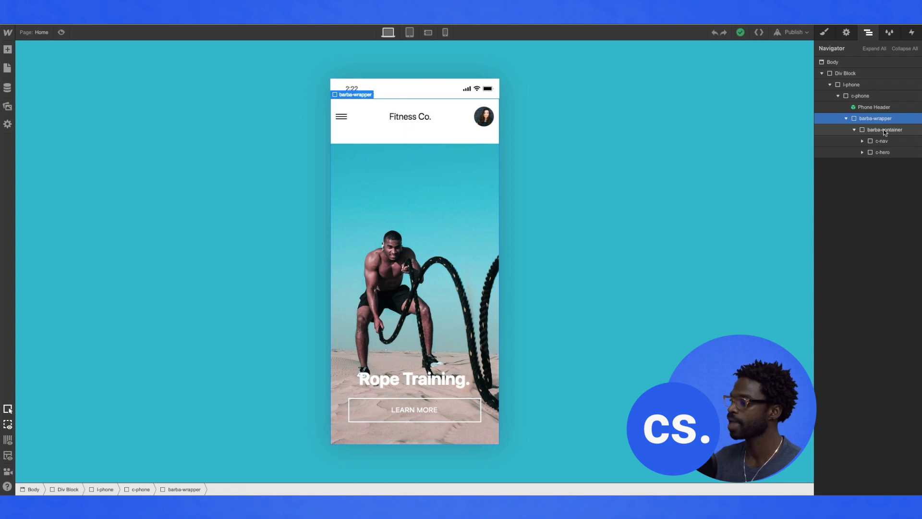
Review barba-container's style settings and publish the site to the selected domains
left_click(885, 130)
left_click(824, 32)
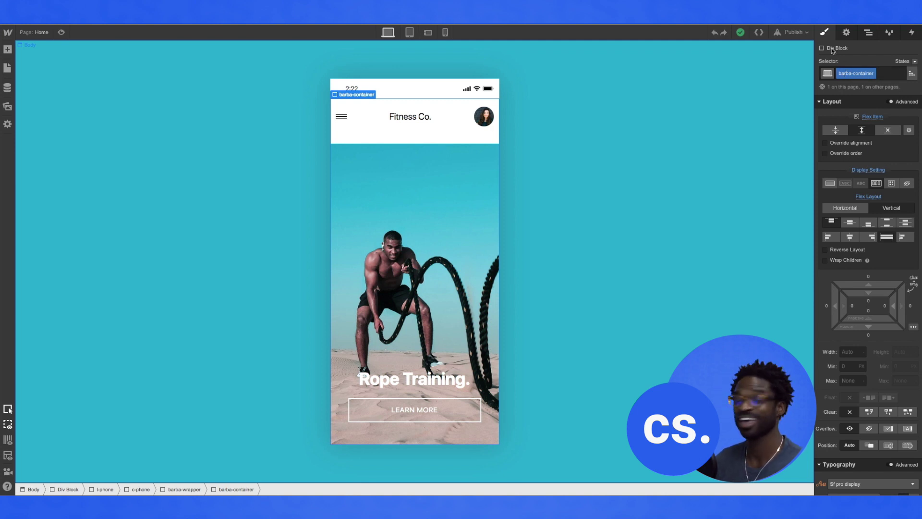
left_click(794, 32)
left_click(725, 121)
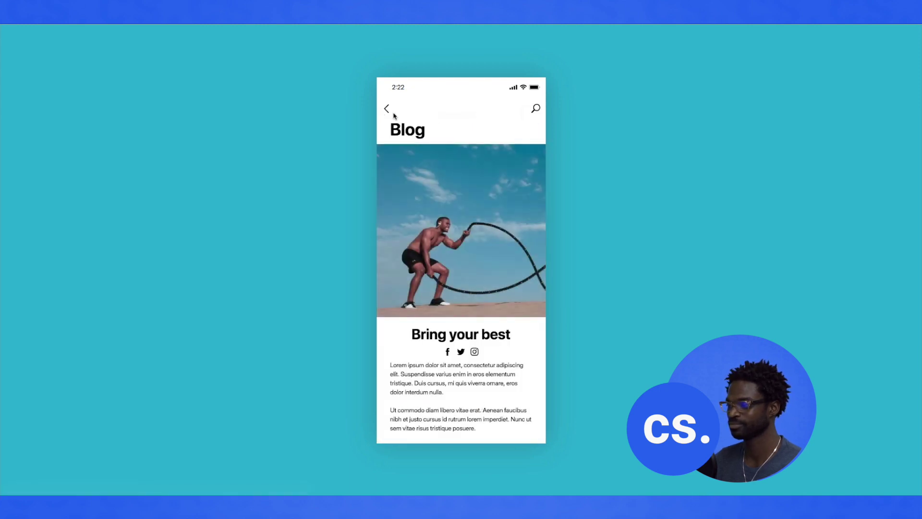
On the live site, return from the Blog page to the Rope Training home screen
left_click(388, 111)
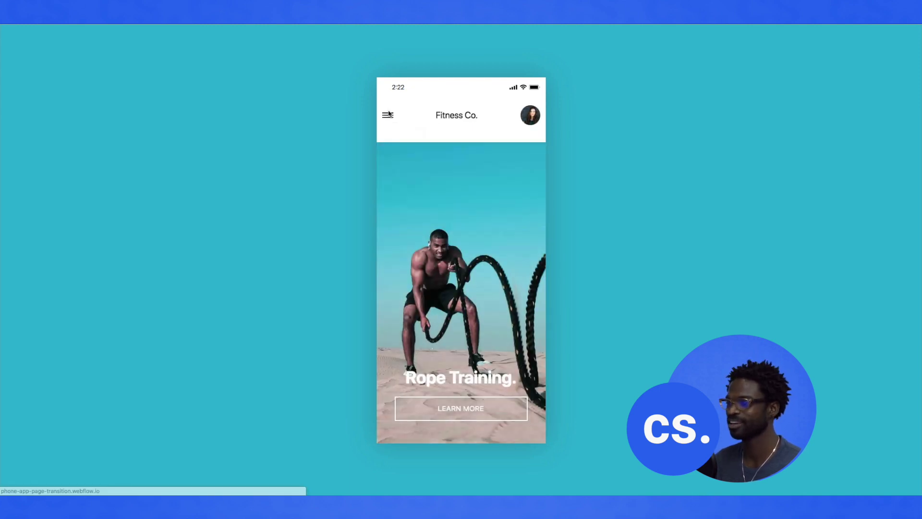